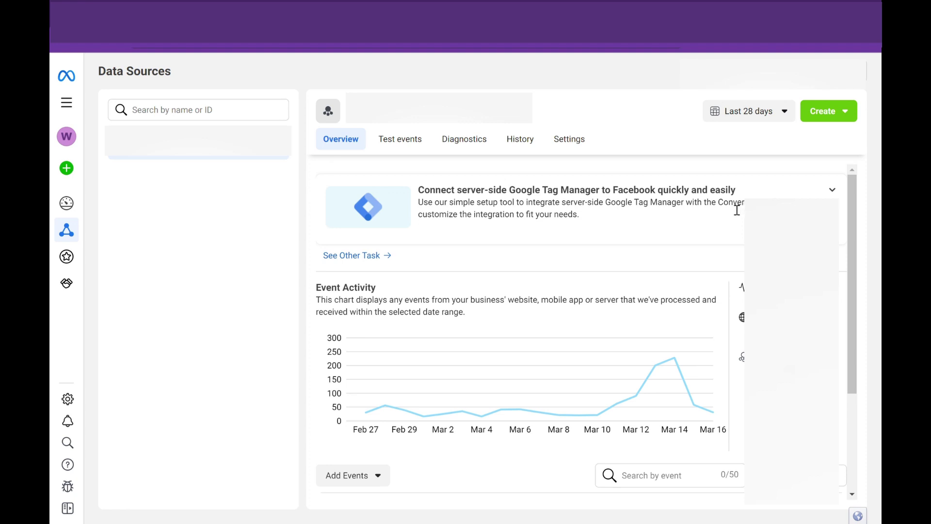
Step: Scroll the dataset overview and check which items the Create menu offers
scroll(737, 210, down, 1)
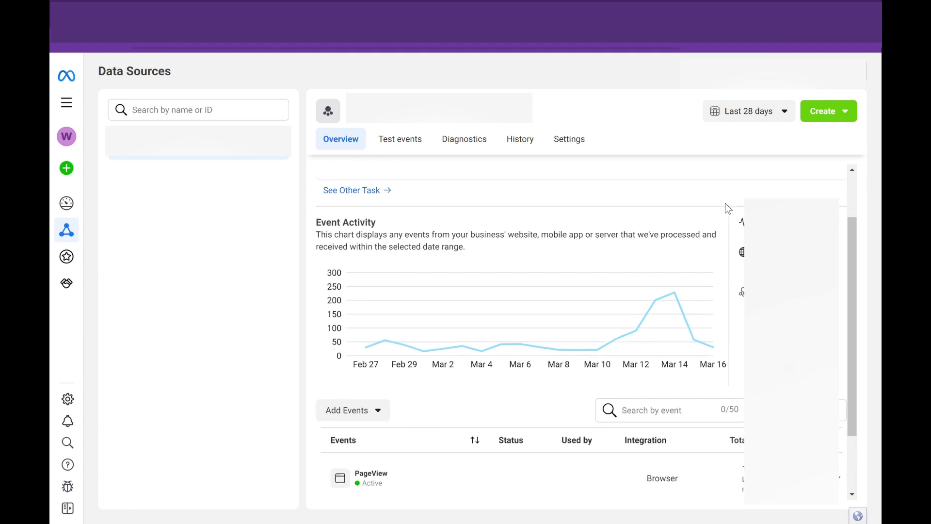
scroll(728, 207, down, 1)
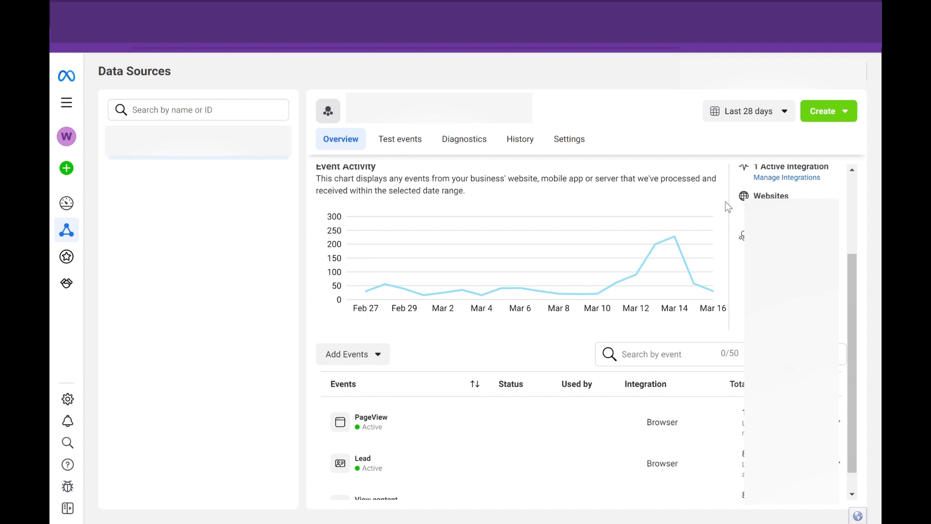
scroll(724, 204, down, 1)
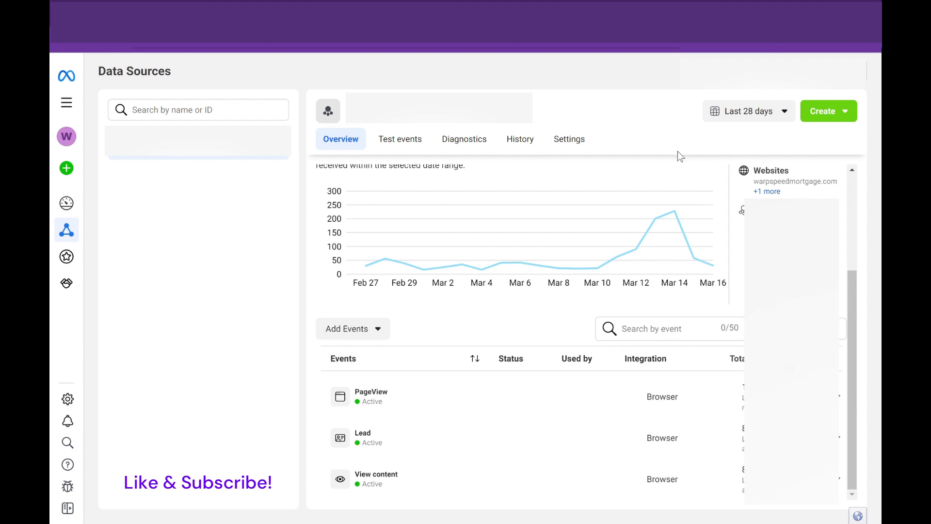
scroll(663, 217, up, 4)
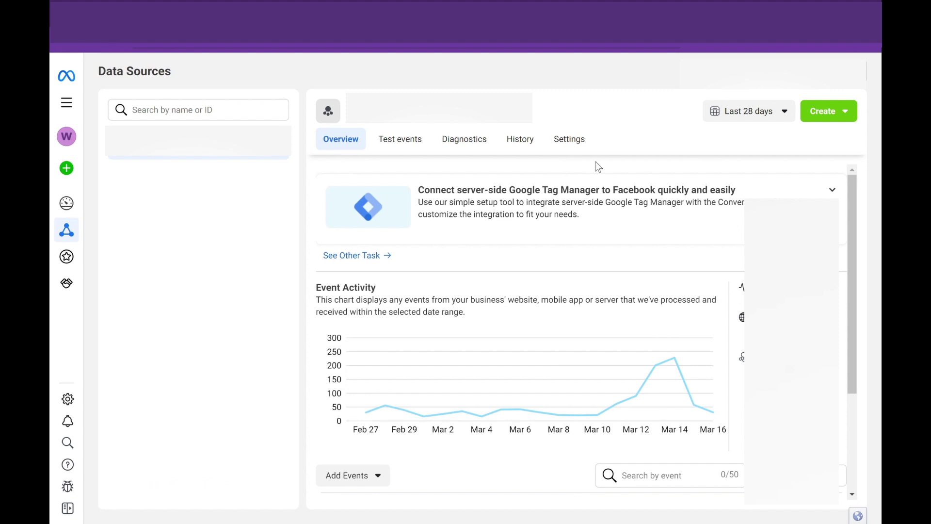
scroll(549, 227, down, 2)
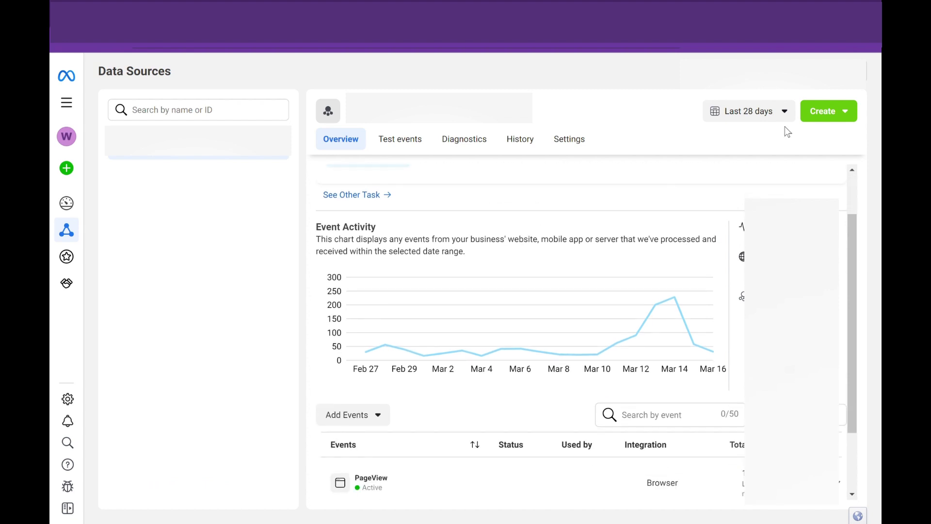
click(829, 114)
Step: Start a Meta Pixel partner integration through Google Tag Manager, then close that wizard
scroll(591, 188, up, 2)
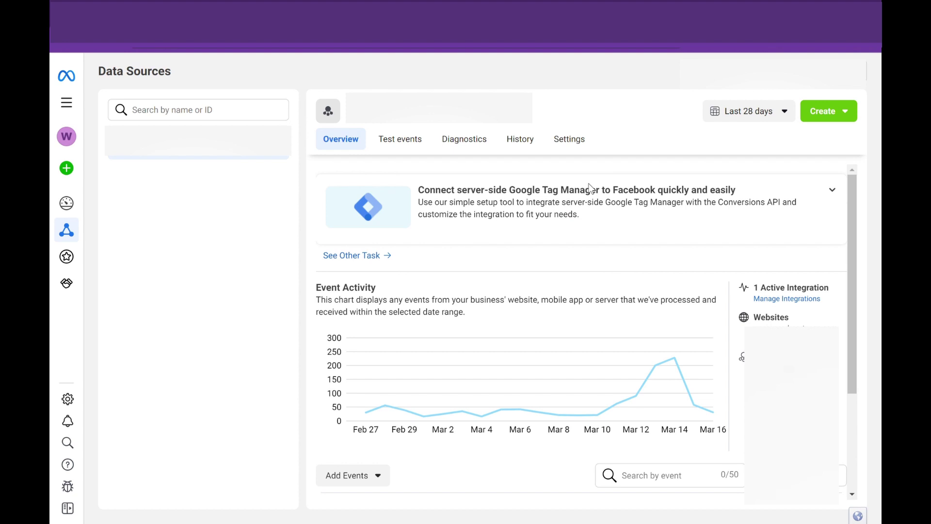
click(796, 297)
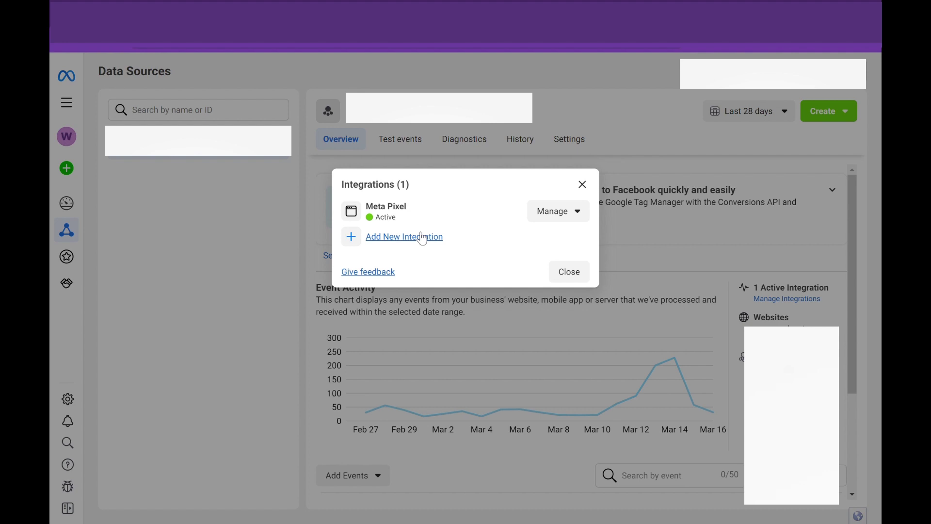
click(417, 242)
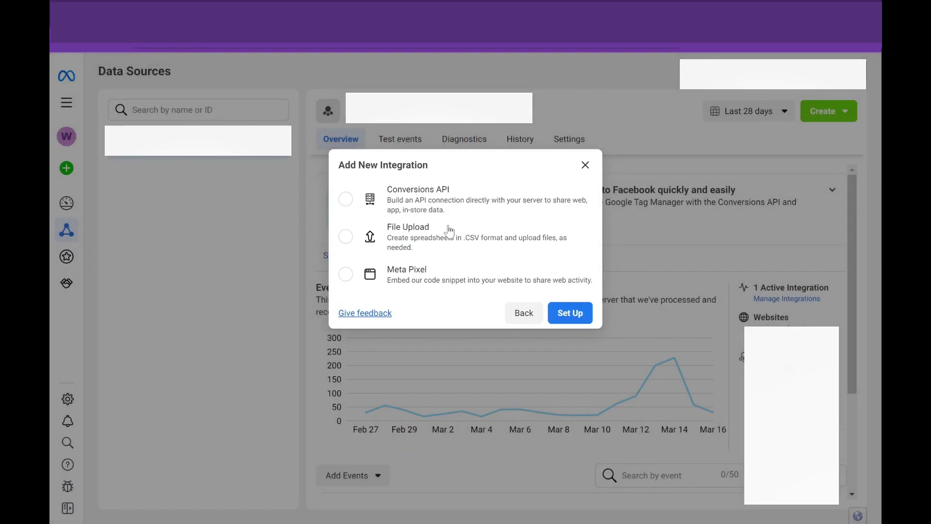
click(421, 278)
click(565, 316)
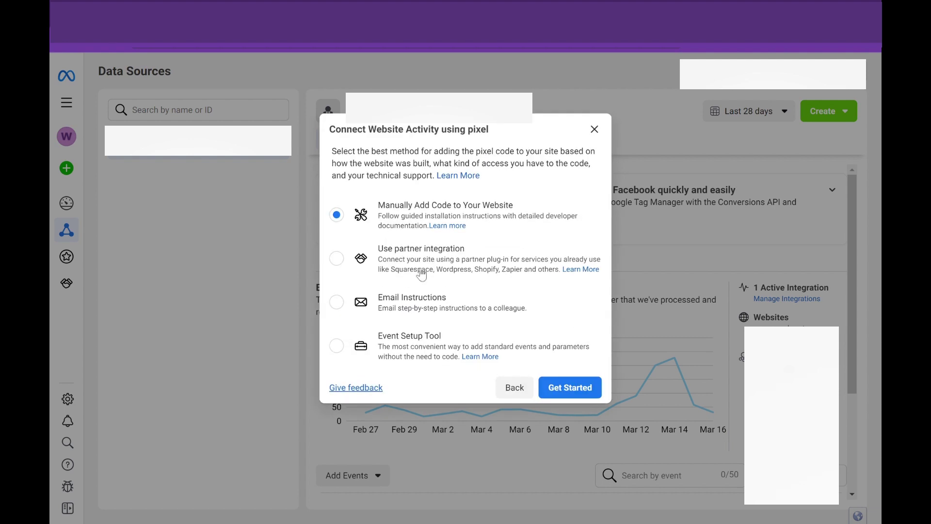
click(421, 275)
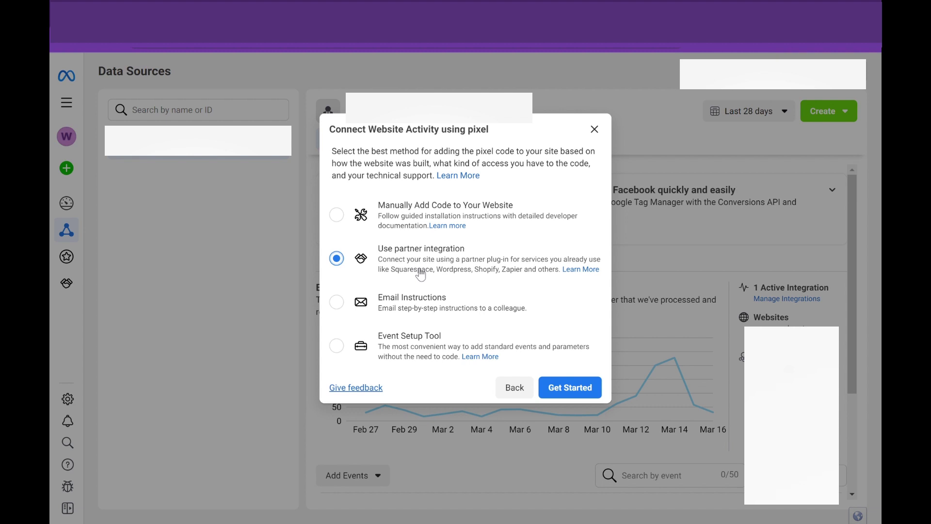
click(562, 390)
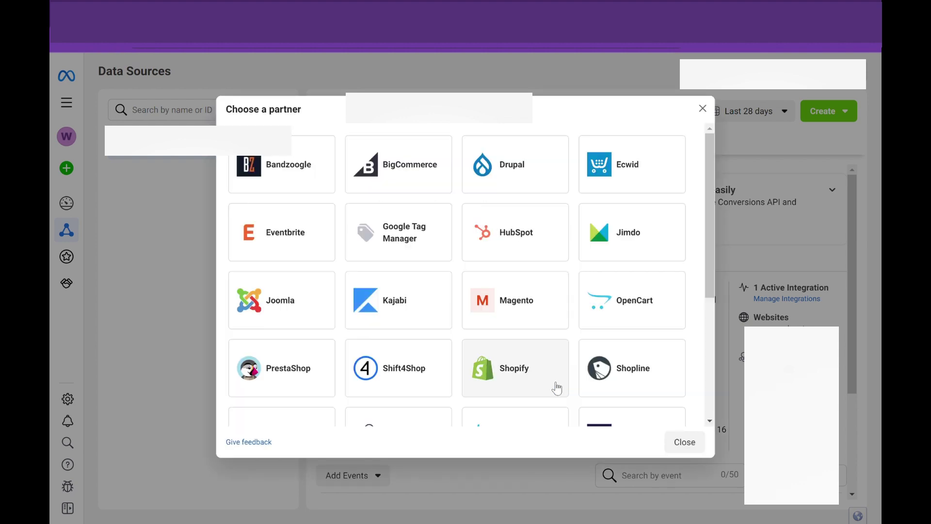
click(371, 244)
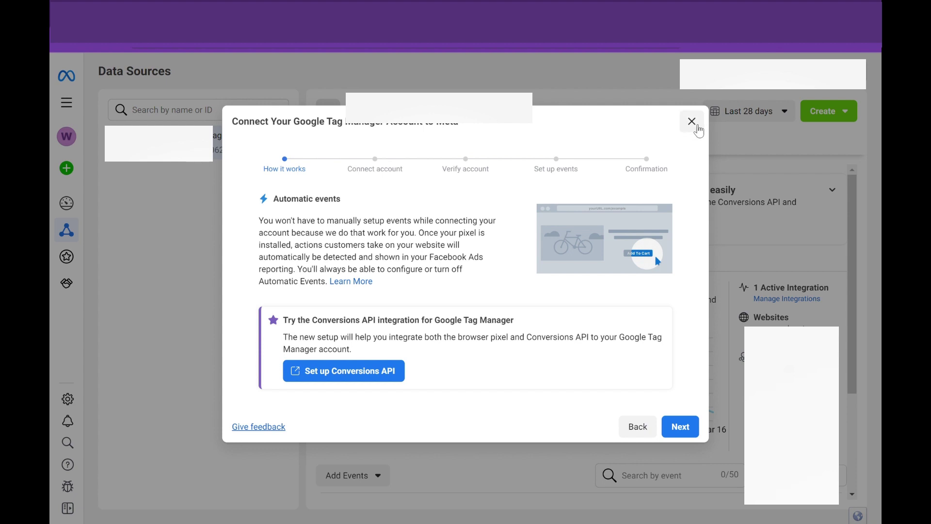
click(697, 127)
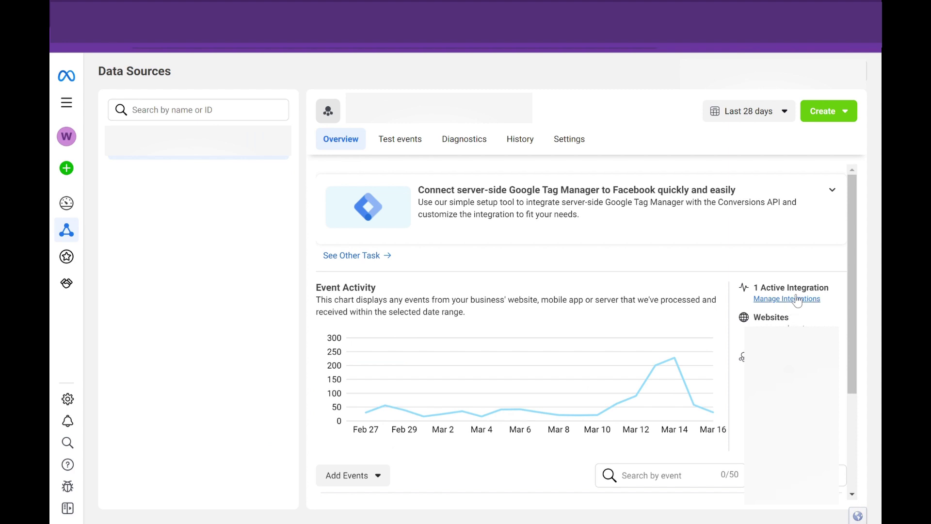
Step: Launch the Meta Pixel's Event Setup Tool on the mortgage website
click(791, 298)
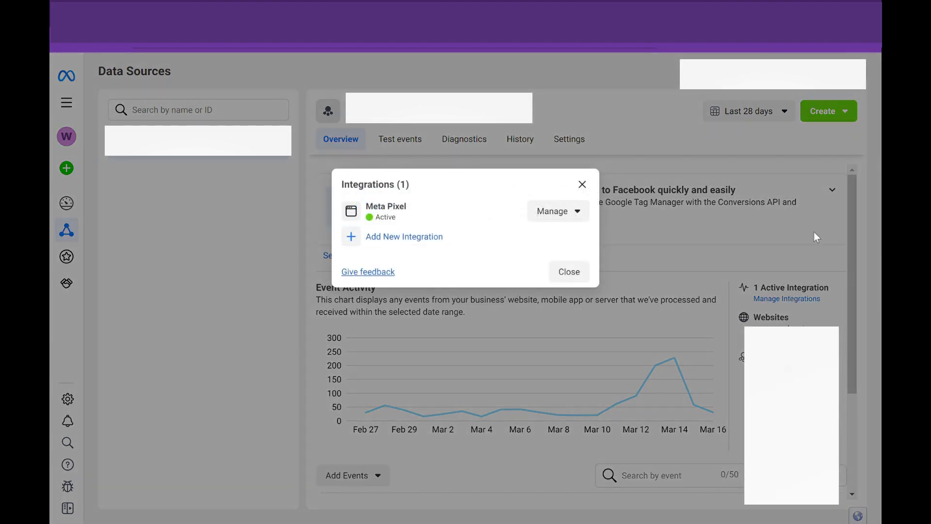
click(553, 212)
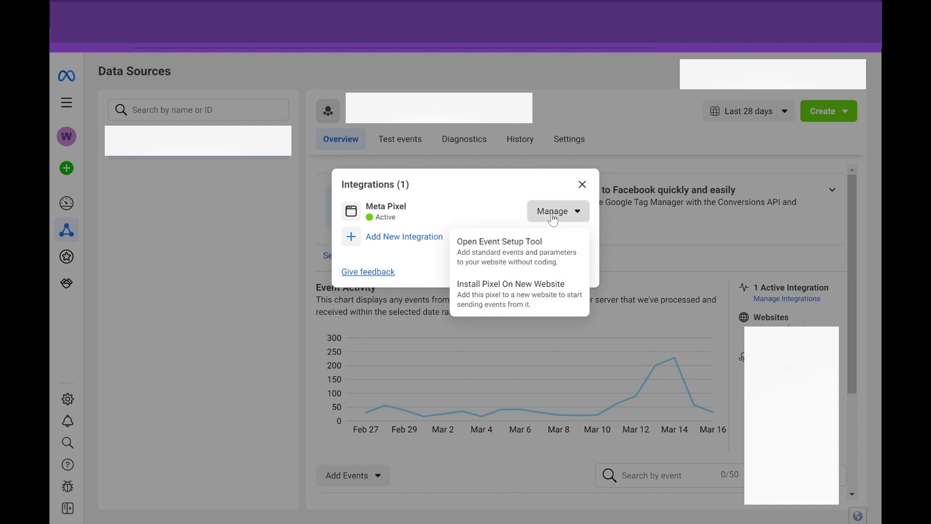
click(552, 260)
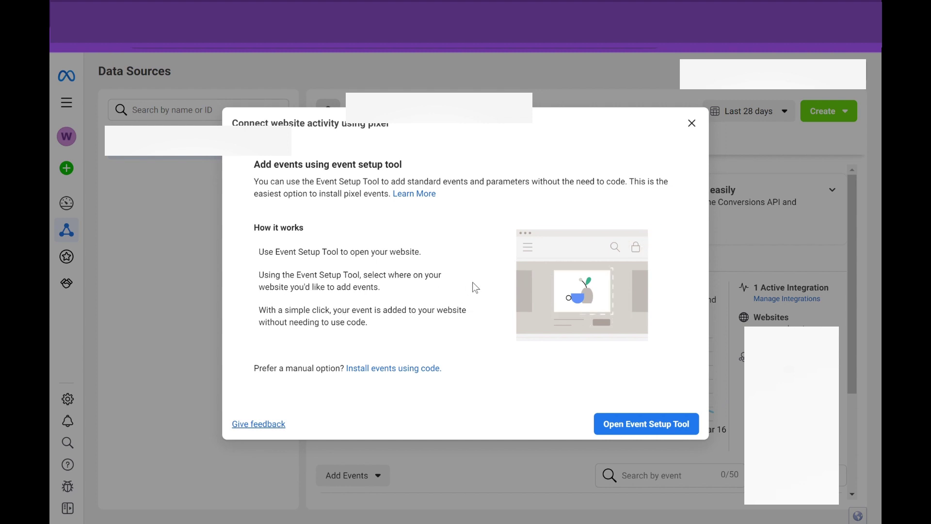
click(641, 427)
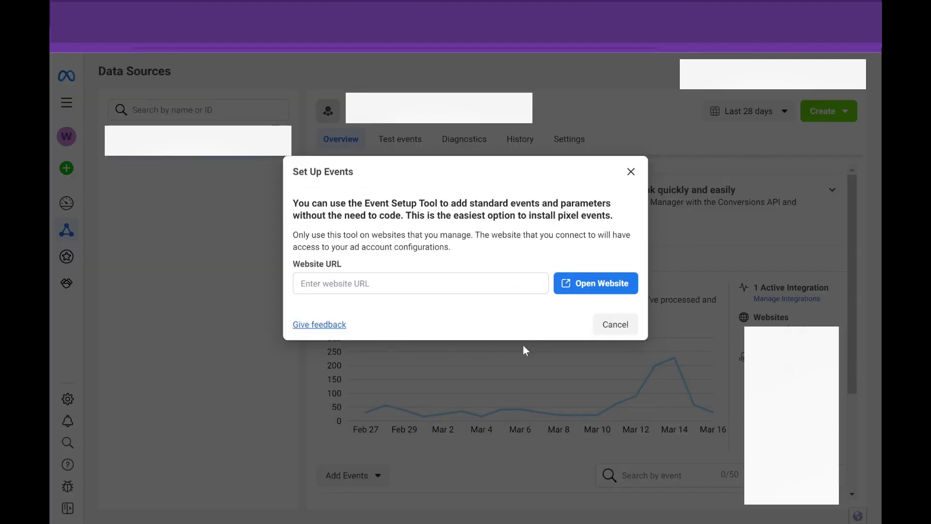
click(467, 291)
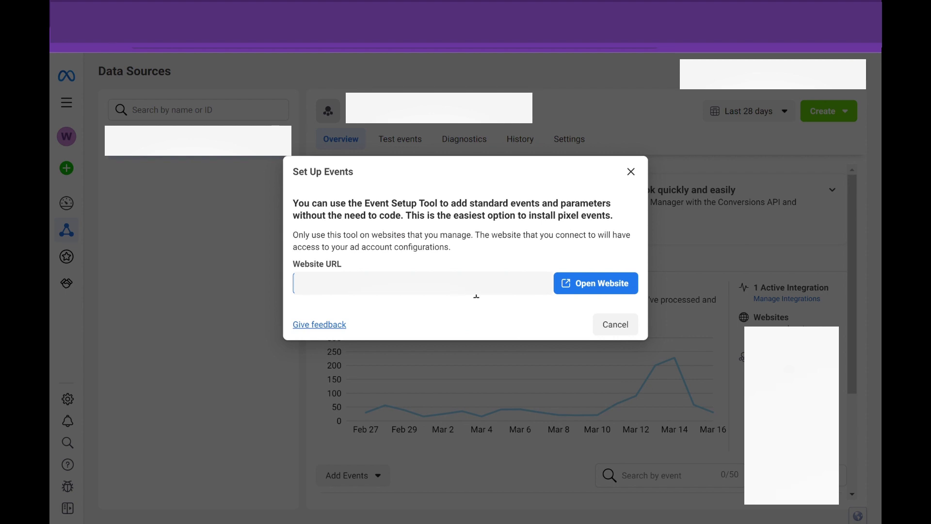
click(605, 292)
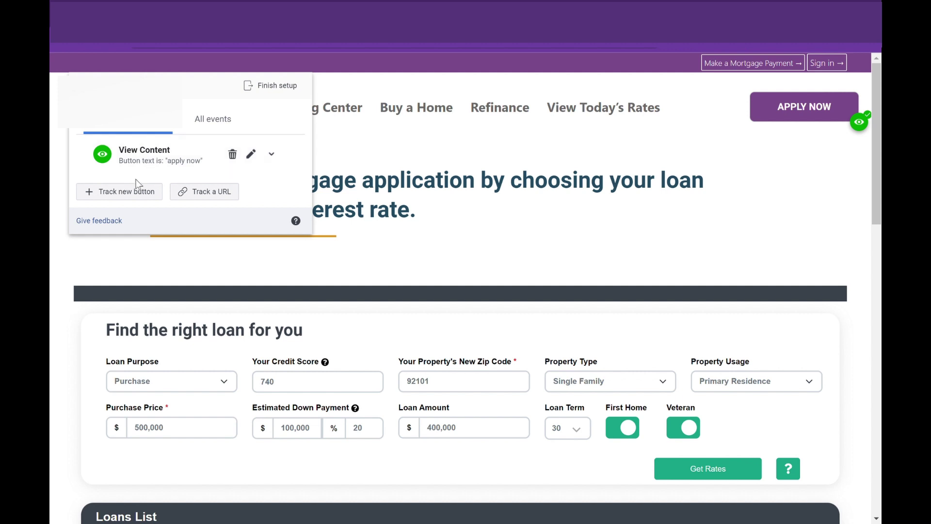
Step: Browse the mortgage site, opening and closing the Need Help form and the first loan summary
scroll(332, 231, down, 1)
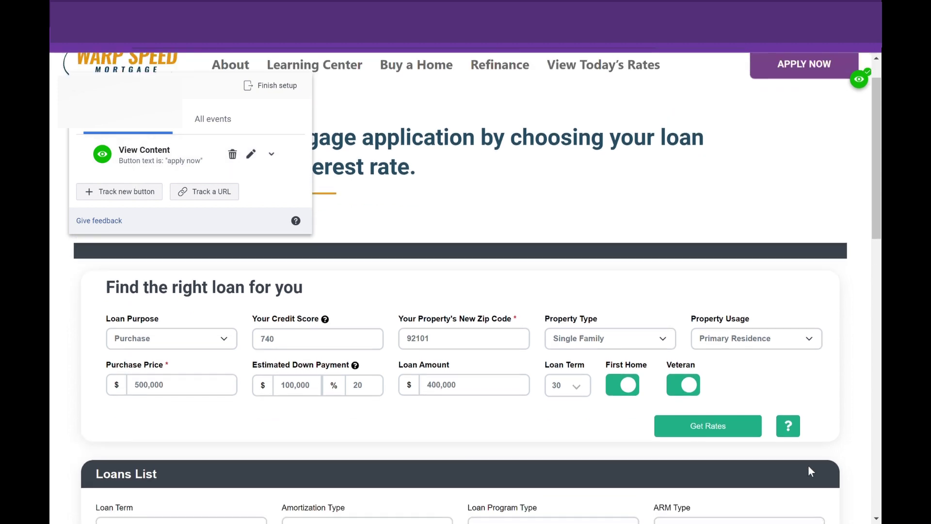
scroll(808, 465, up, 1)
click(797, 473)
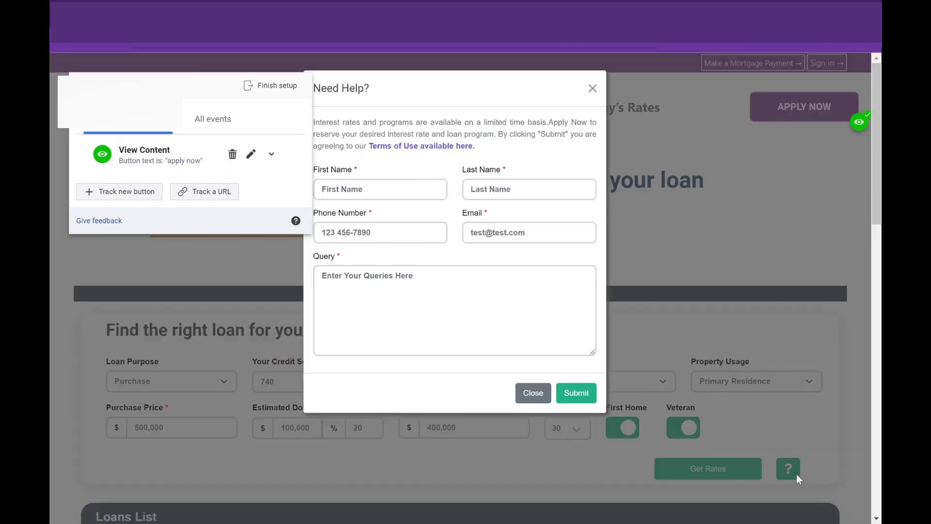
click(592, 89)
scroll(655, 238, down, 5)
scroll(654, 242, down, 1)
click(665, 374)
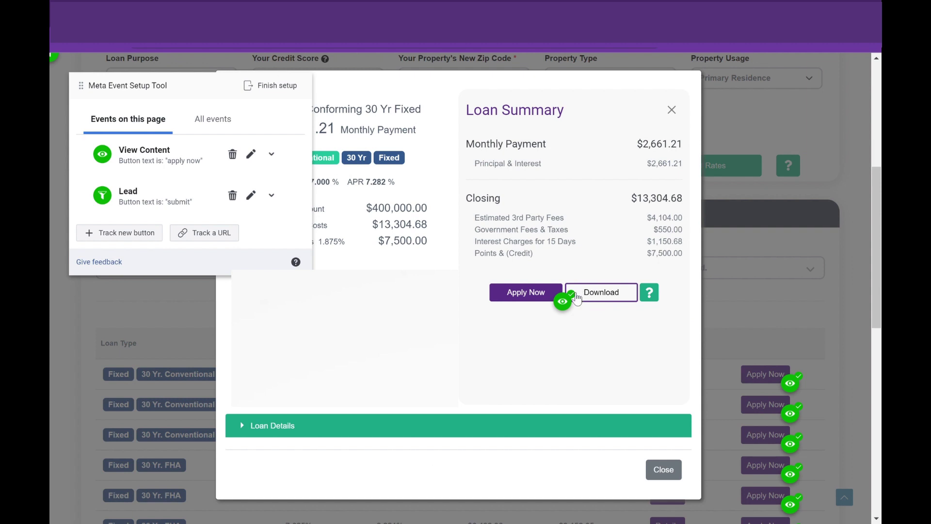
click(673, 109)
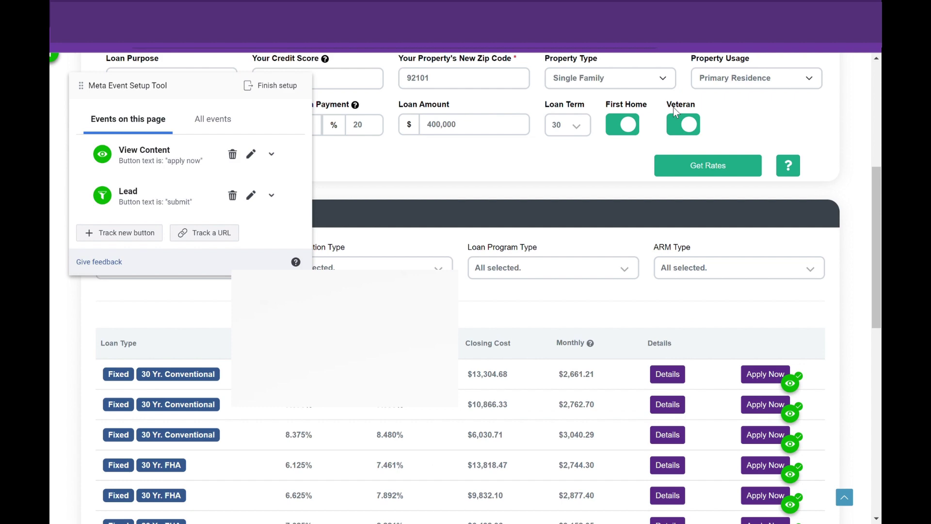
Step: Open and close the first loan's application form, then open its summary details
scroll(689, 243, down, 2)
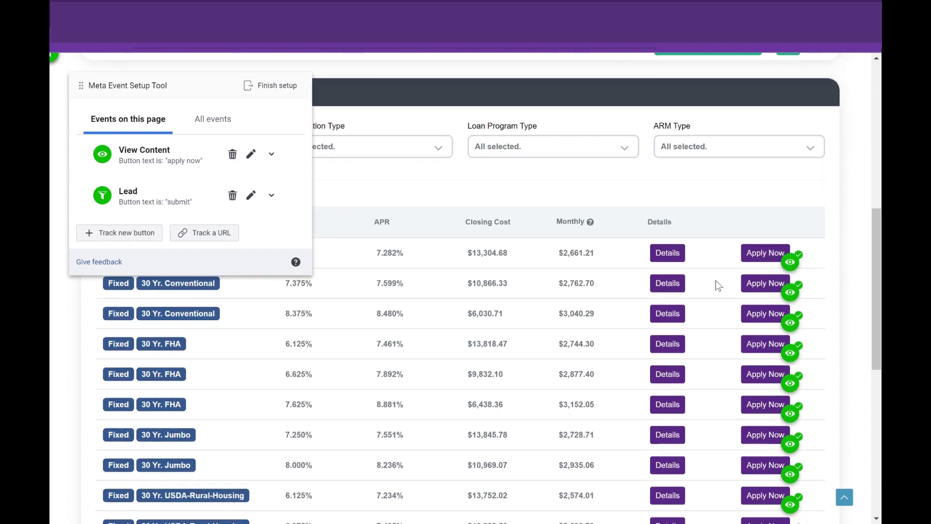
click(761, 261)
scroll(551, 266, up, 1)
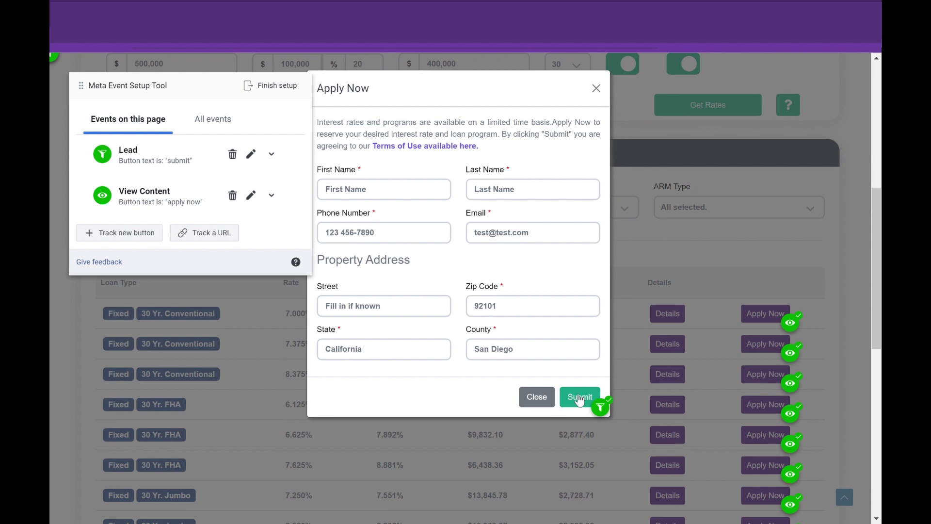
click(596, 88)
click(669, 314)
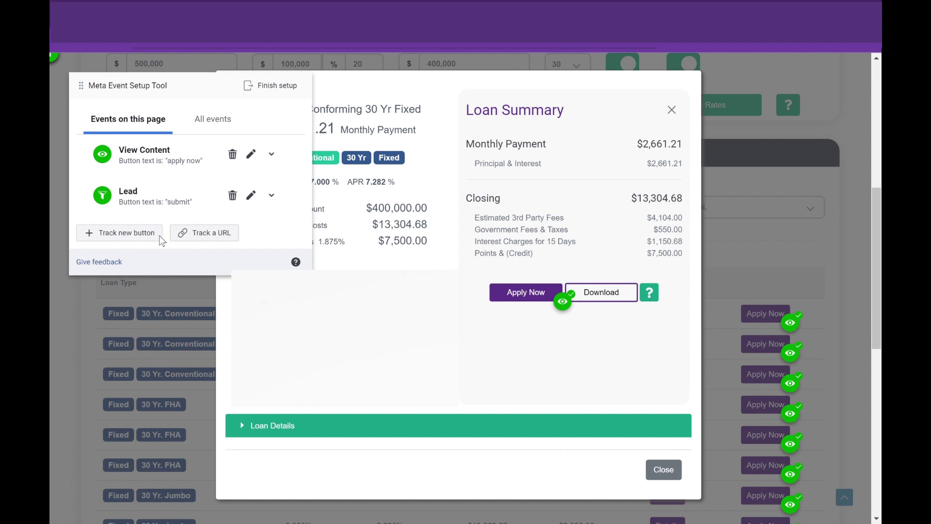
Step: Track the Download button as a View Content event with no value and confirm it
click(121, 233)
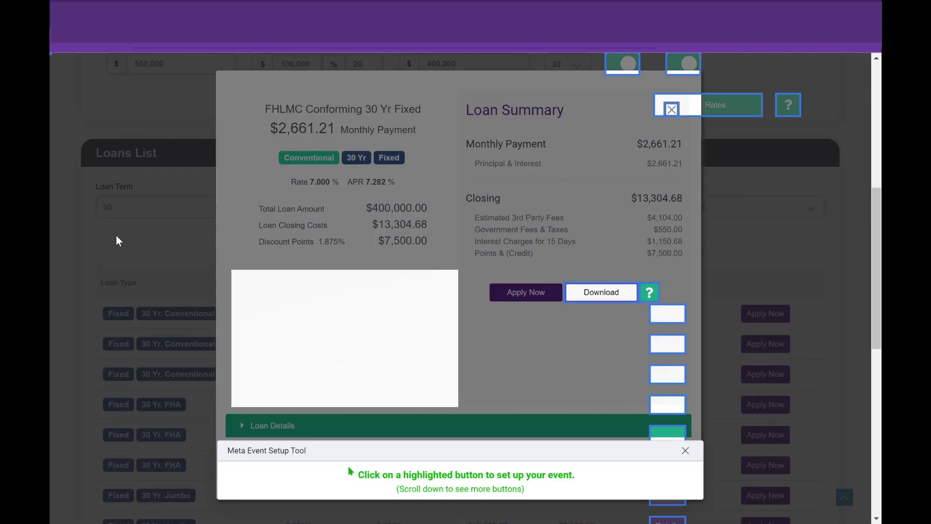
click(596, 295)
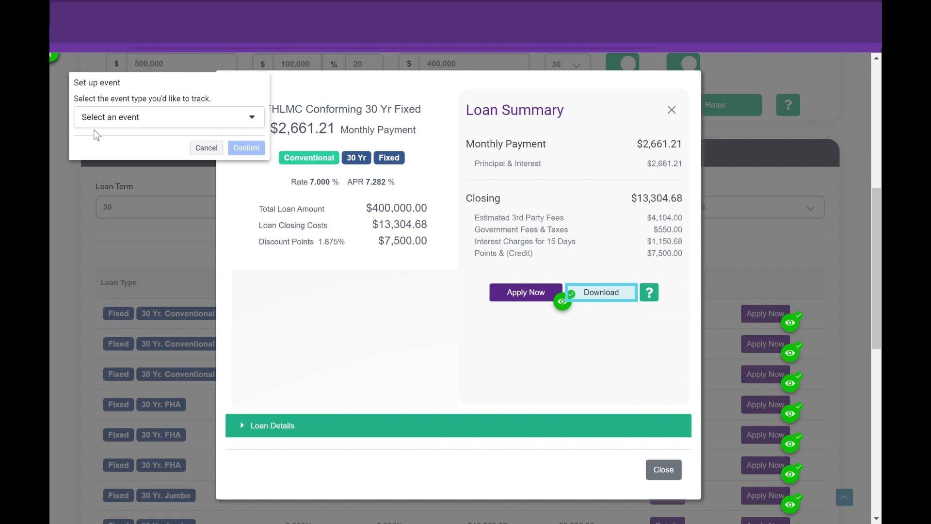
click(145, 119)
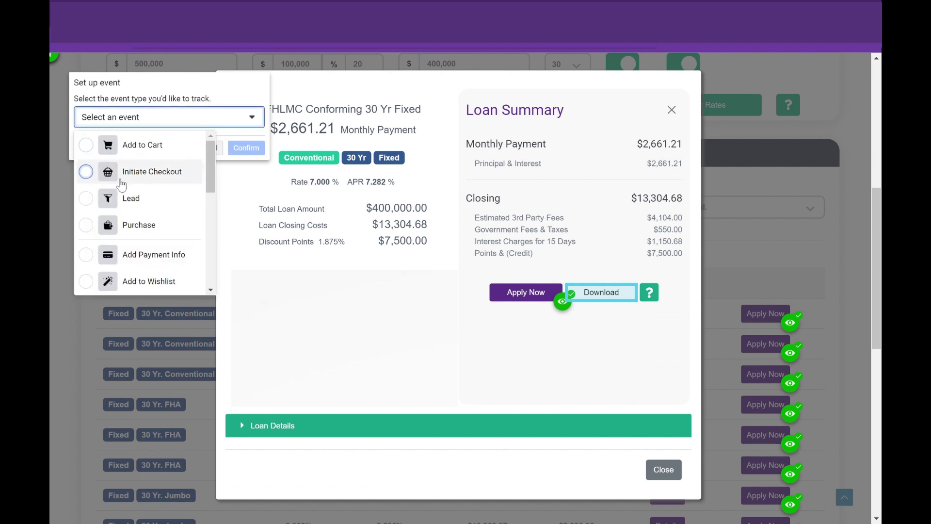
scroll(122, 188, down, 1)
scroll(121, 189, down, 5)
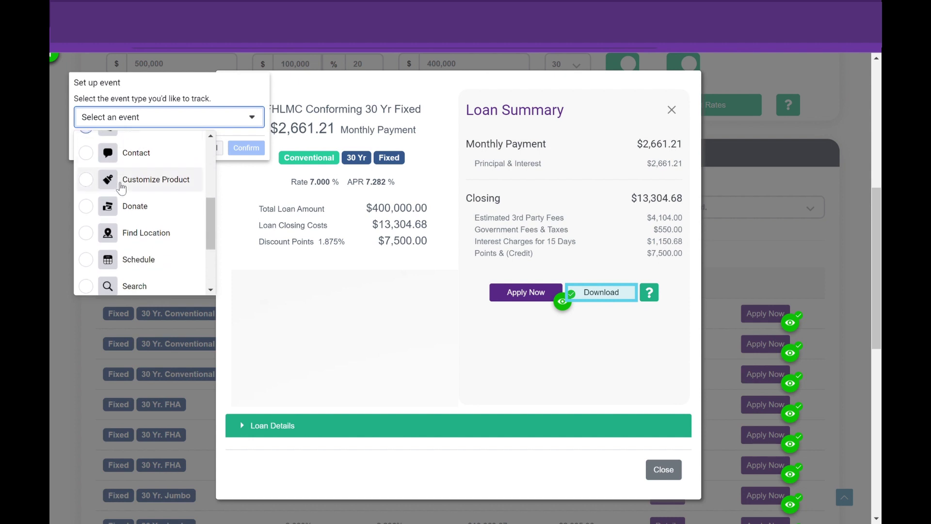
scroll(122, 187, up, 6)
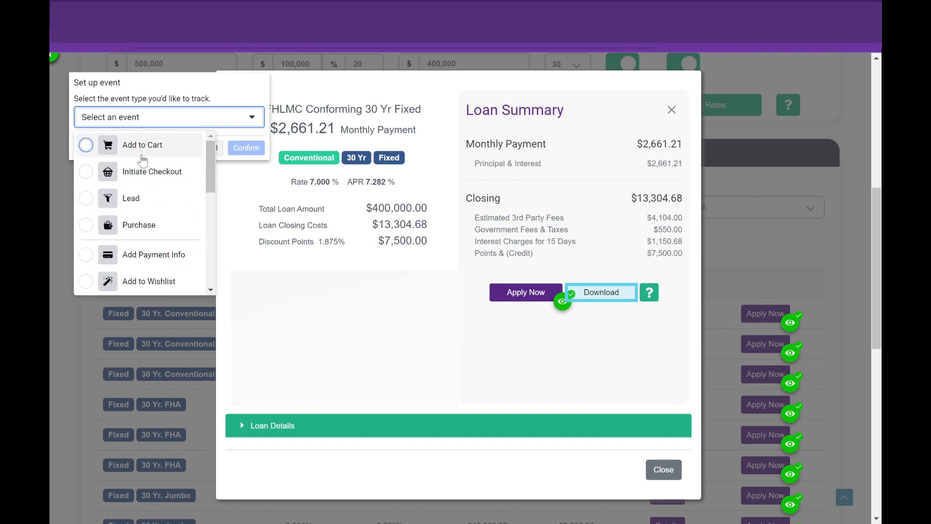
scroll(143, 159, down, 2)
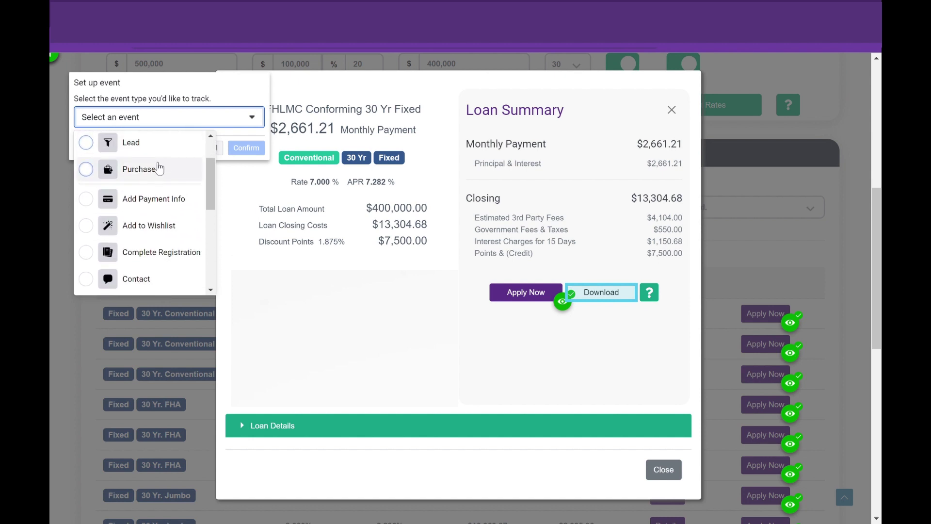
scroll(159, 171, down, 3)
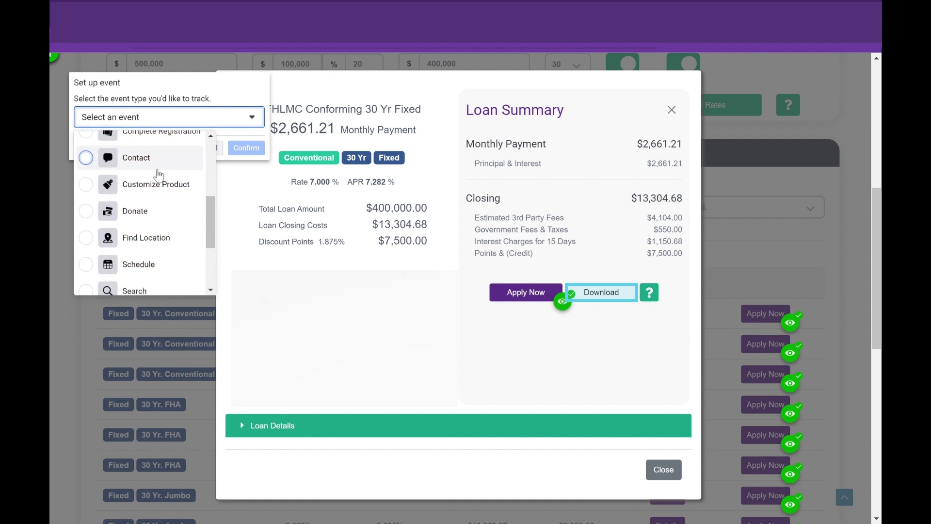
scroll(159, 174, down, 2)
scroll(159, 174, down, 2)
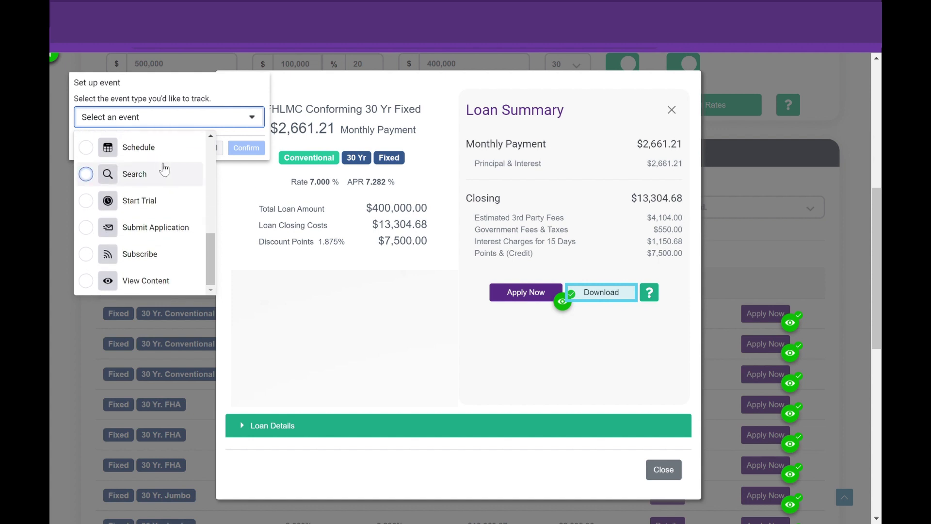
scroll(164, 171, down, 3)
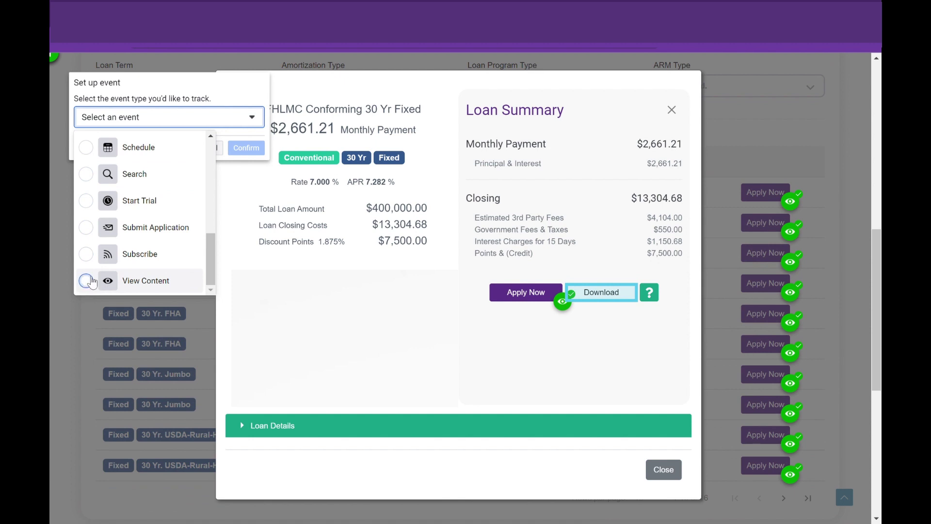
click(87, 281)
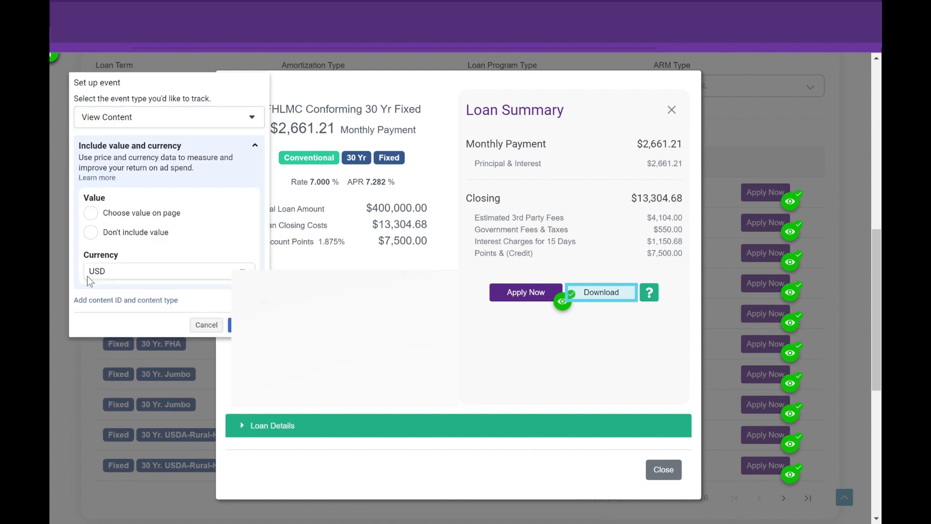
click(93, 232)
click(230, 325)
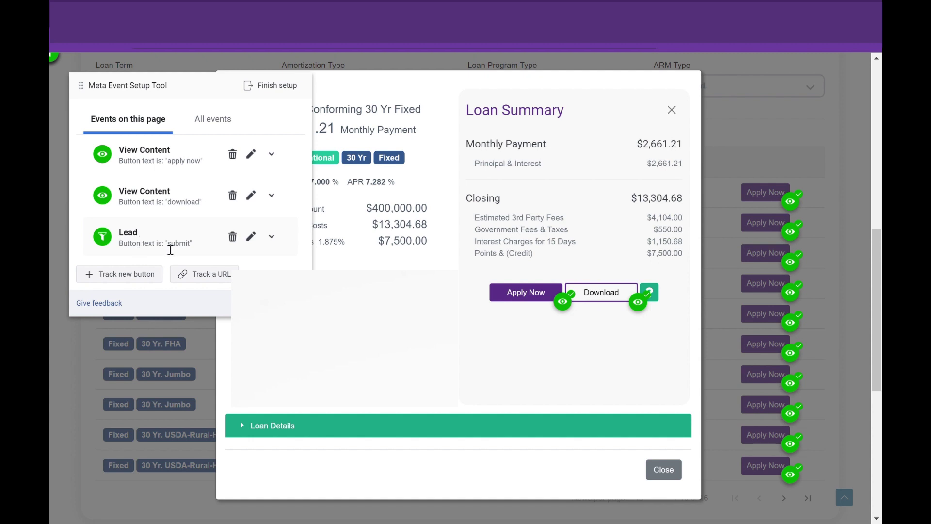
click(211, 284)
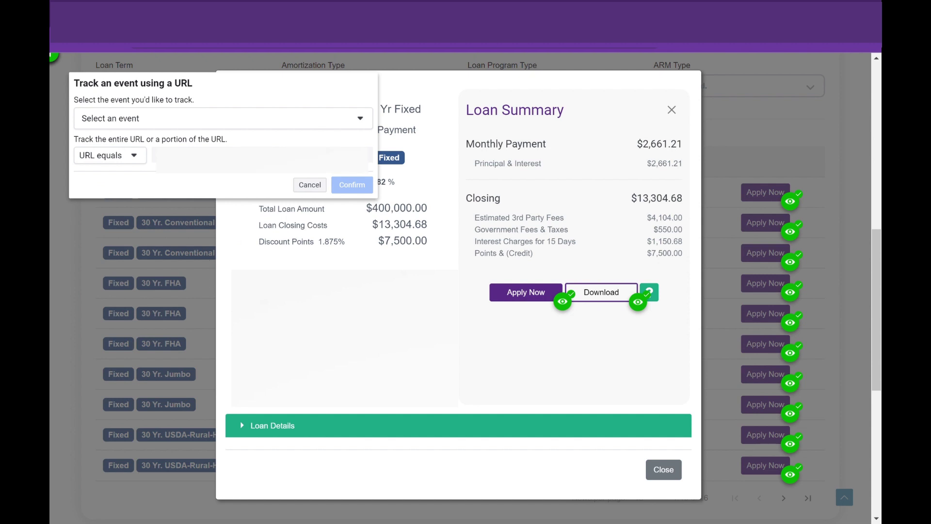
click(301, 185)
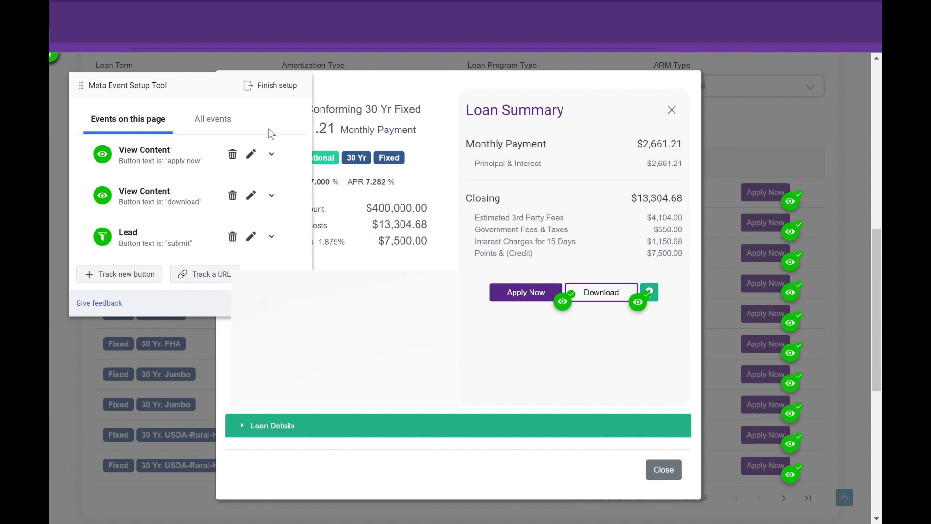
Step: Finish the Event Setup Tool, dismiss the setup notice, and expand the PageView event's details
click(271, 86)
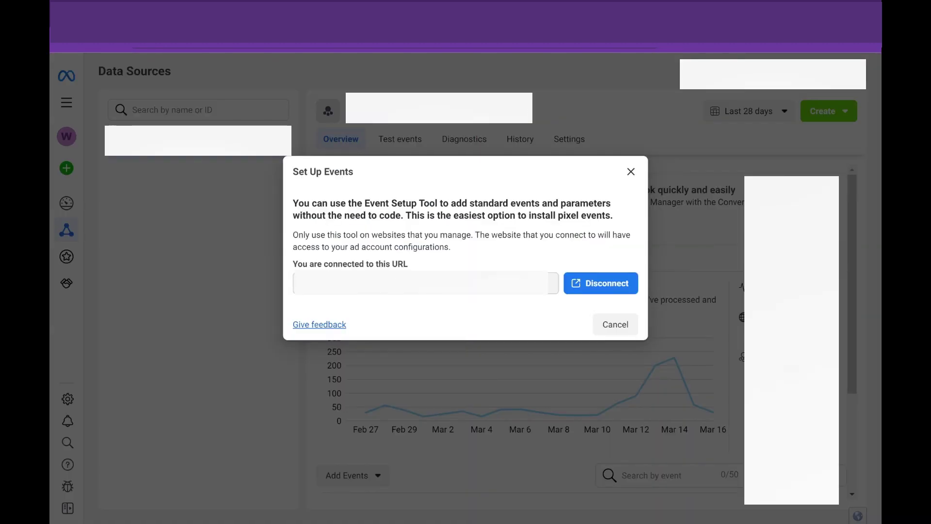
click(630, 172)
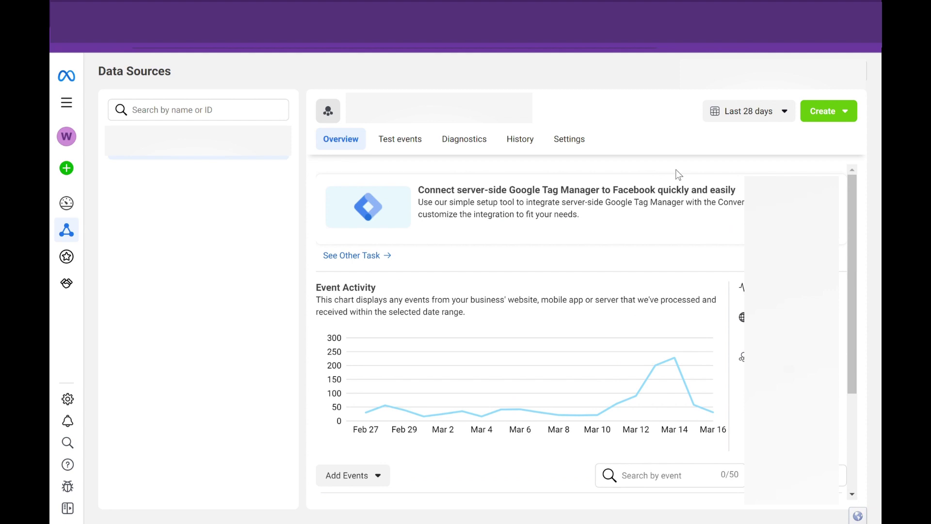
scroll(497, 201, down, 3)
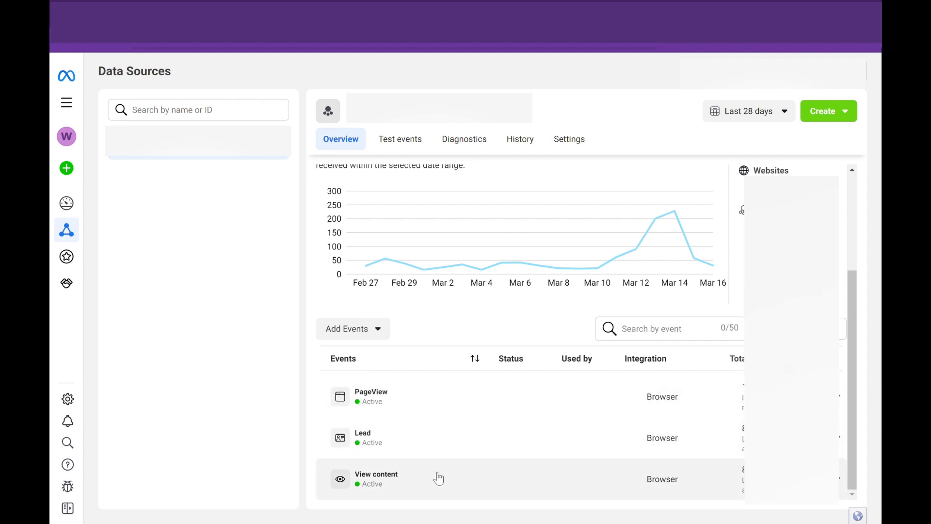
click(732, 411)
Step: Verify View content is Active, collapse the Lead details, and return to the top
scroll(630, 339, down, 4)
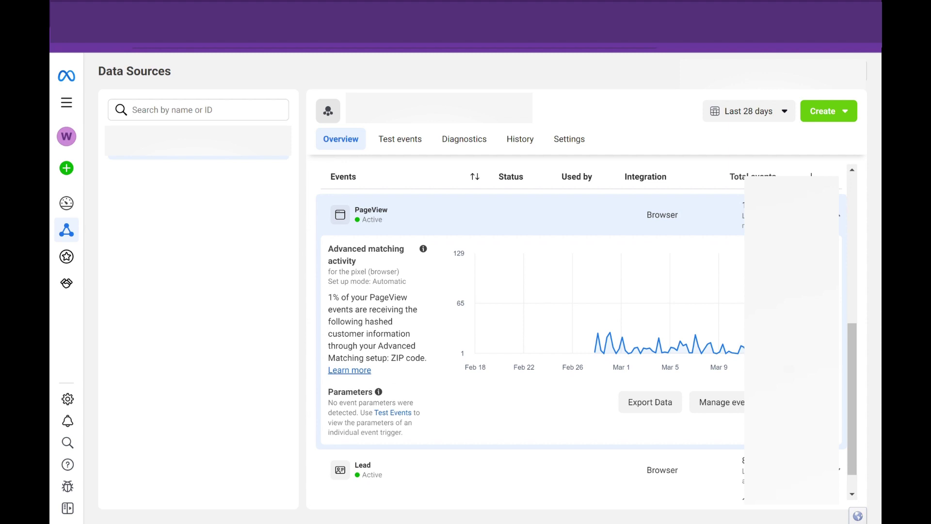
mouse_move(628, 335)
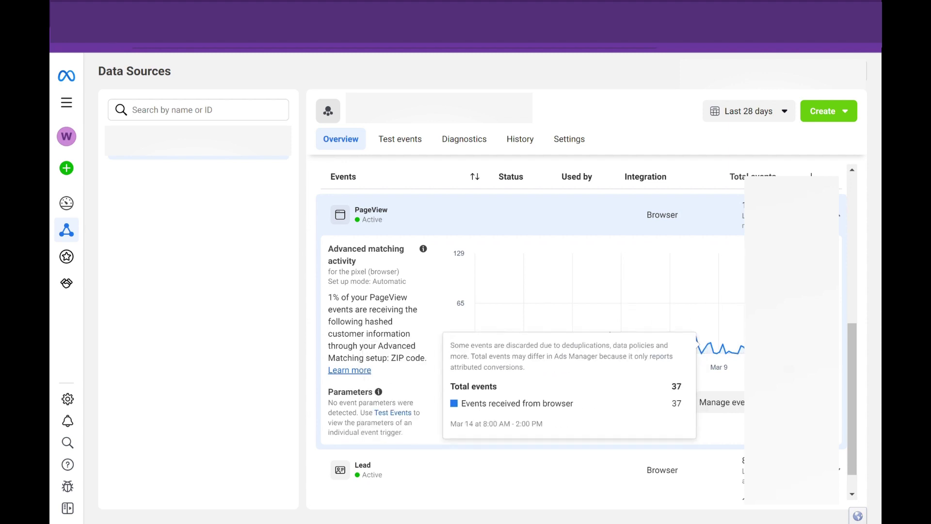
scroll(712, 333, down, 1)
scroll(577, 330, down, 5)
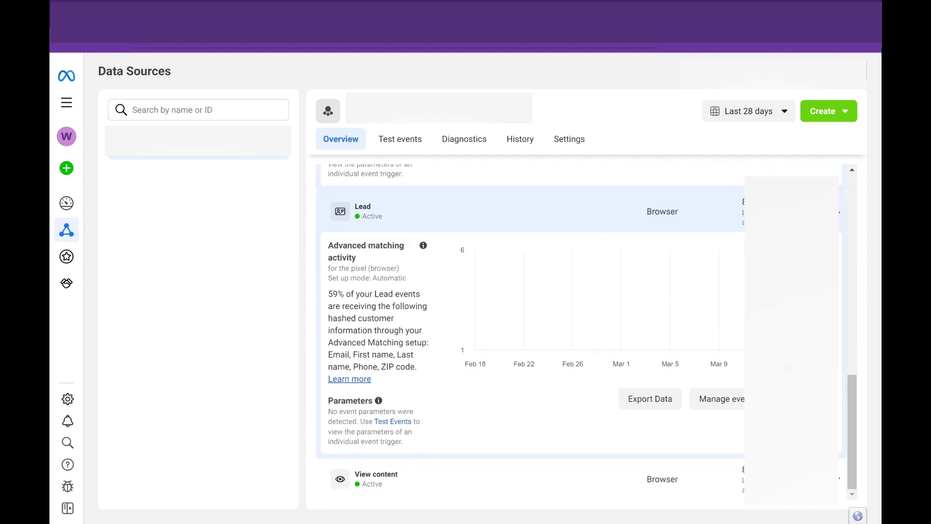
mouse_move(738, 339)
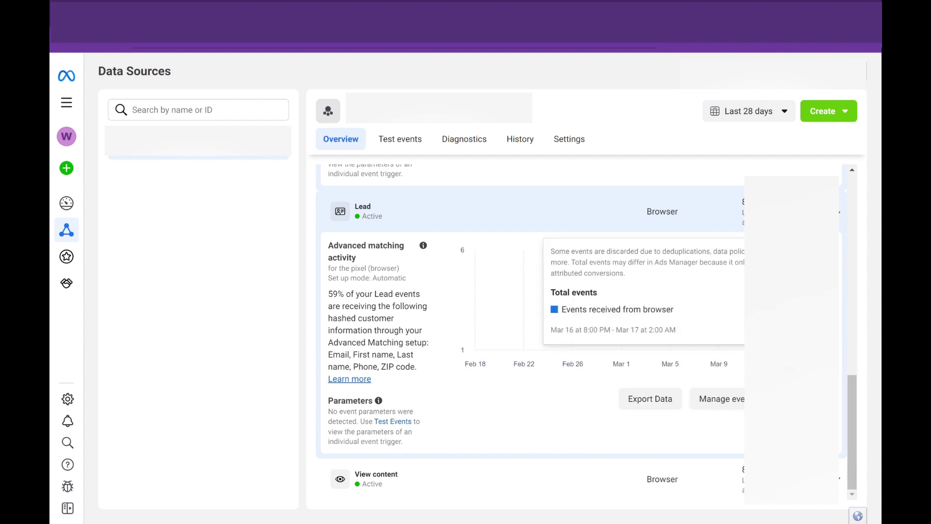
click(663, 212)
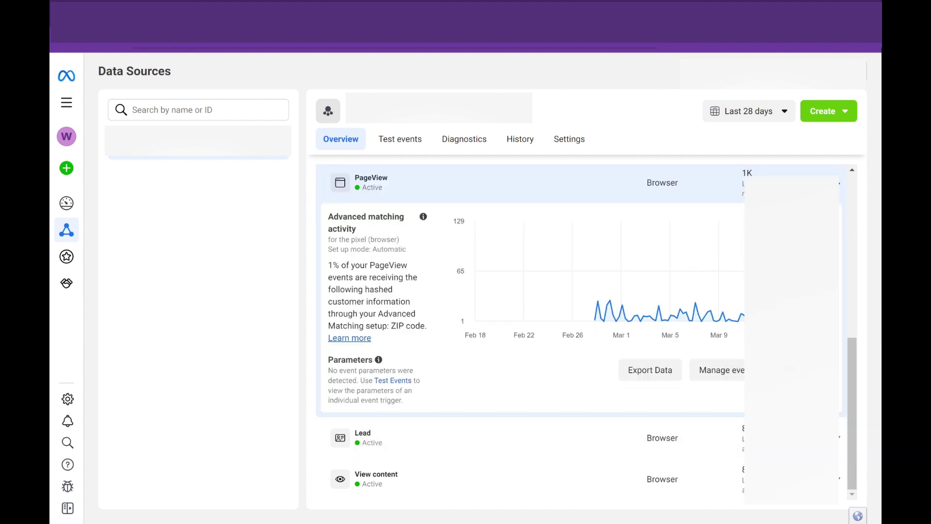
scroll(854, 188, up, 10)
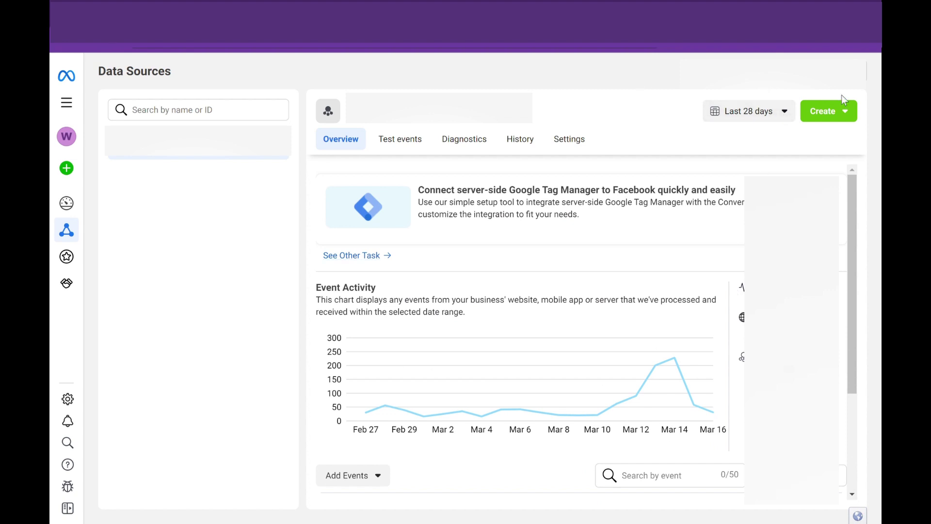
Step: Create a Website custom audience and choose ViewContent as its event
click(854, 115)
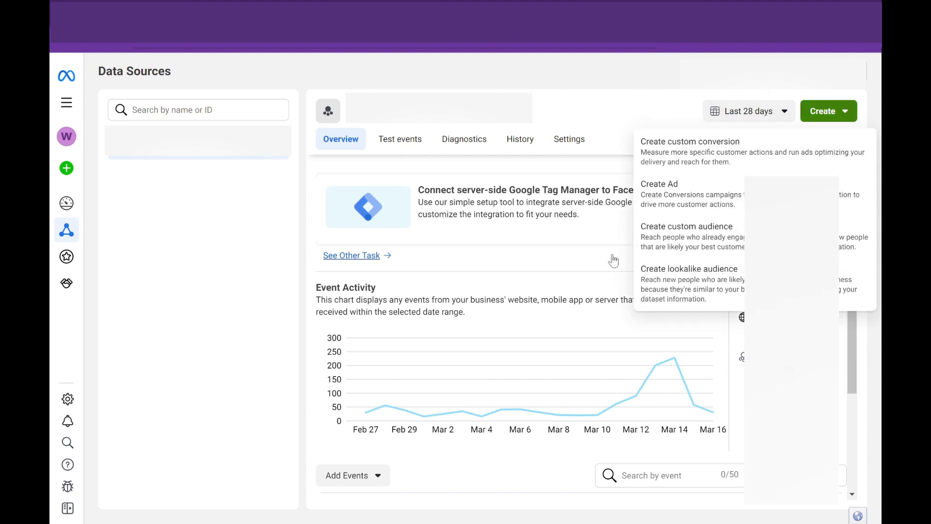
click(709, 237)
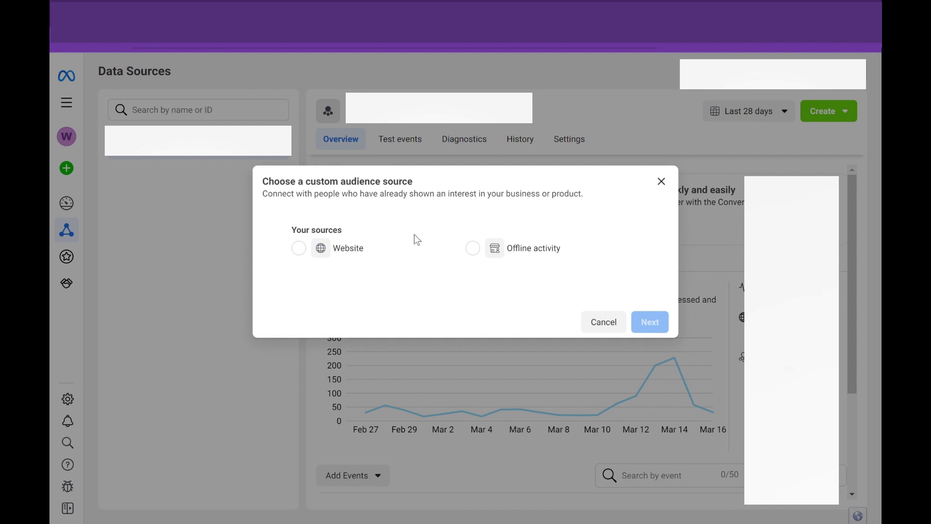
click(333, 253)
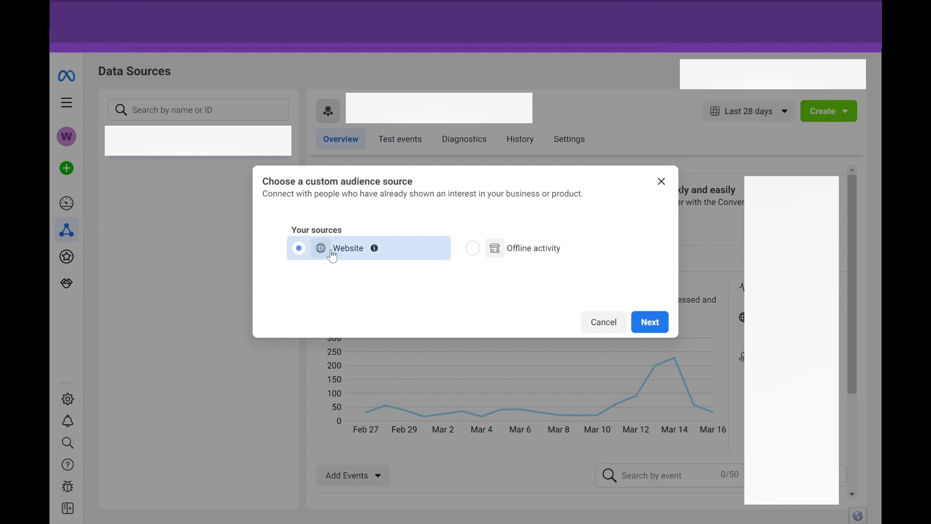
click(648, 322)
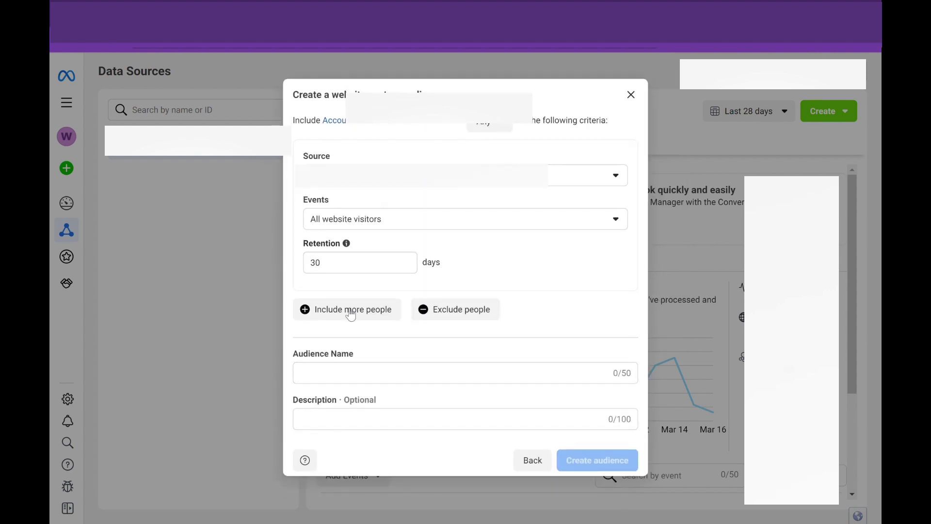
click(455, 225)
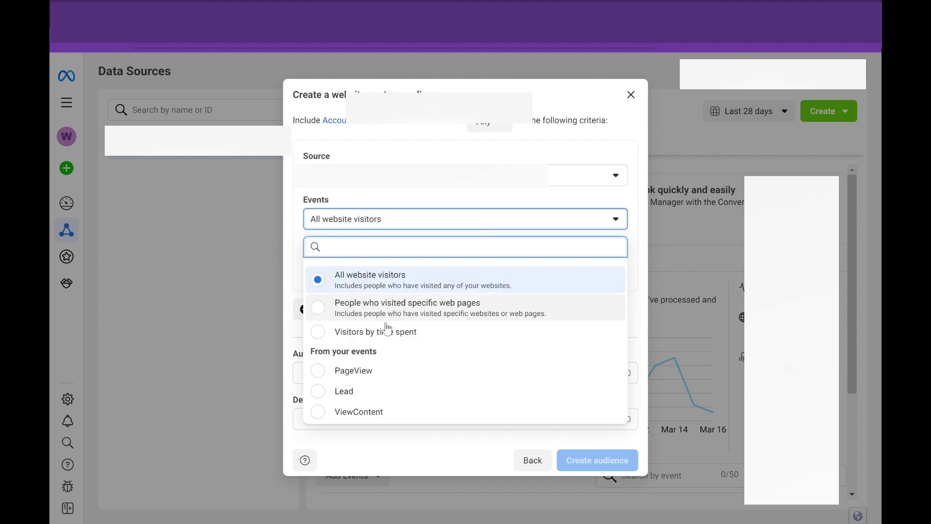
double_click(316, 413)
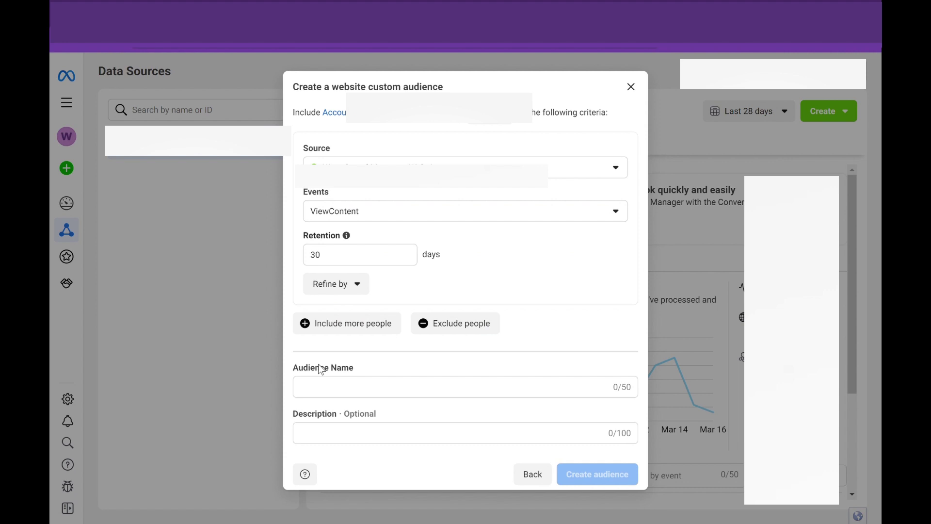
Step: Set retention to 90 days and name the audience 'View Content'
drag(376, 261, 311, 253)
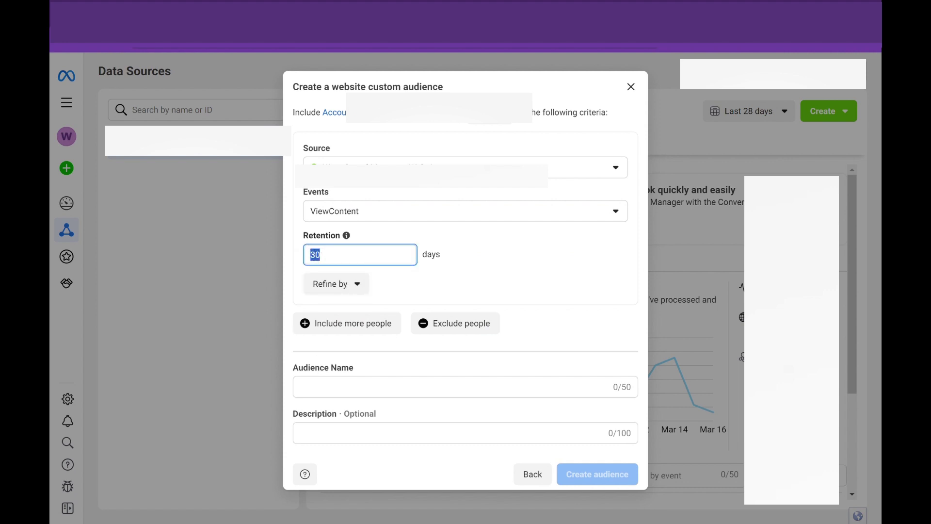
text(90)
click(515, 270)
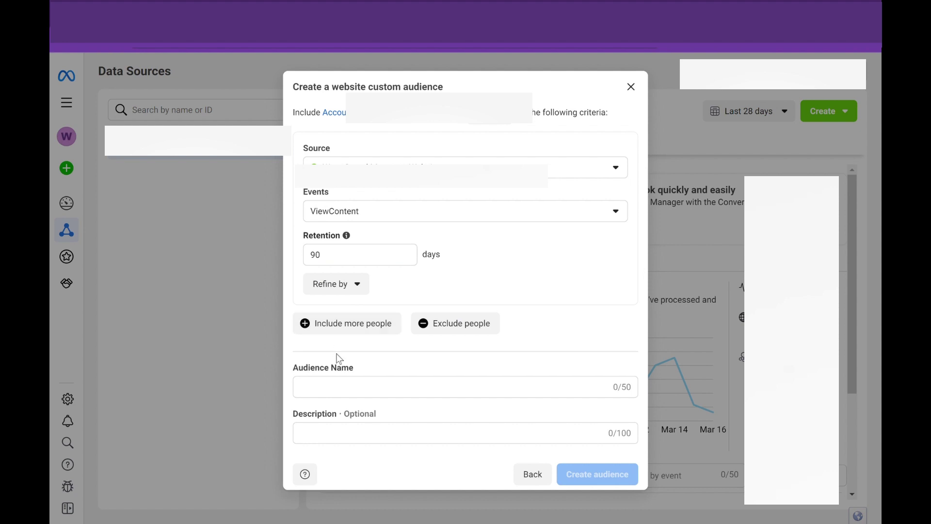
click(333, 384)
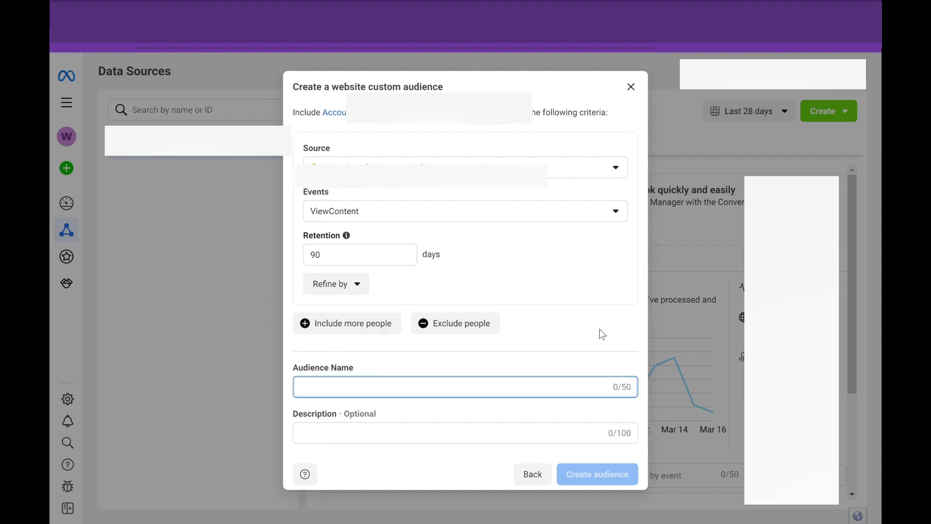
text(View Cont)
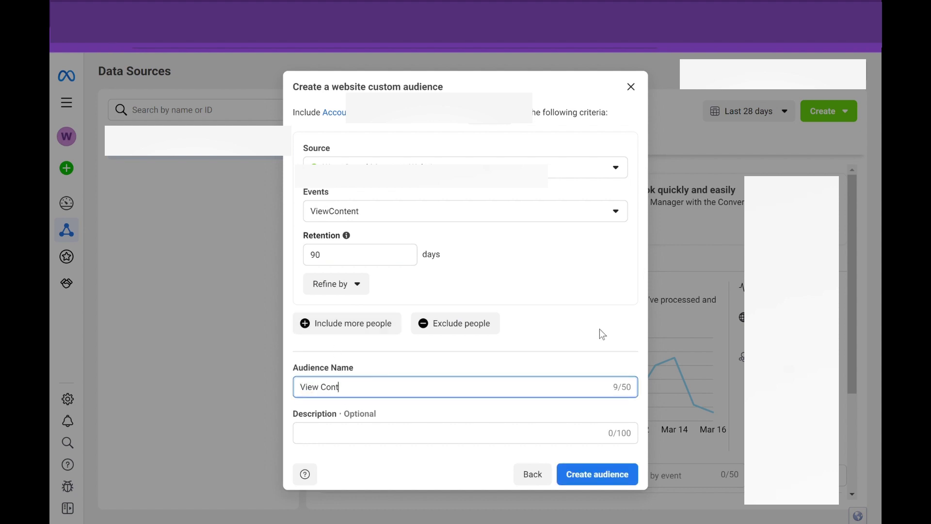
text(ent)
Step: Enter the description 'User clicked download or apply now button.'
click(571, 440)
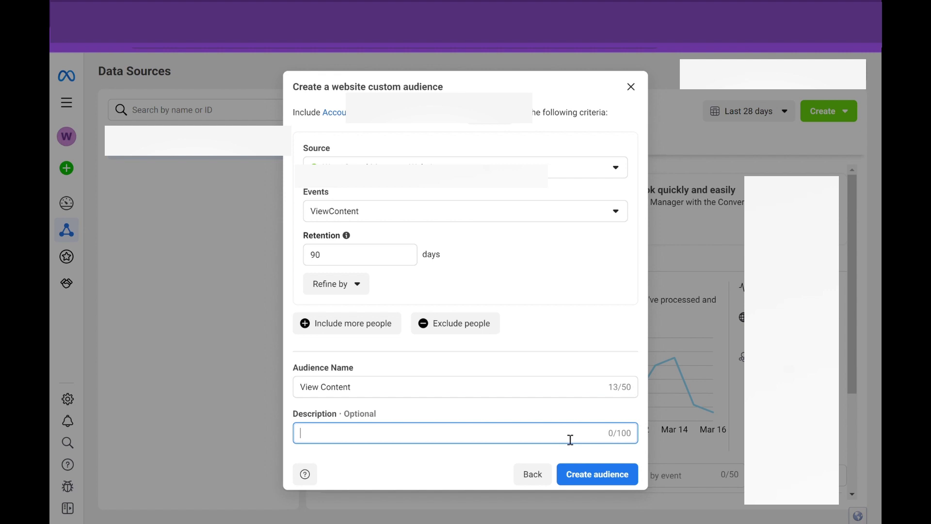
text(User clickd)
key(BackSpace)
text(ed download or apply )
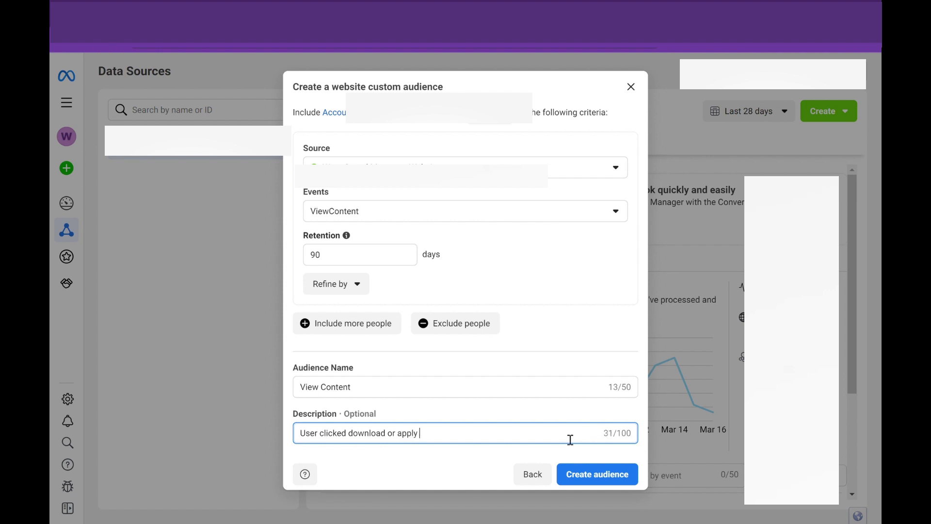
text(now button.)
Step: Create the View Content audience and go to the Audiences list from All tools
click(599, 474)
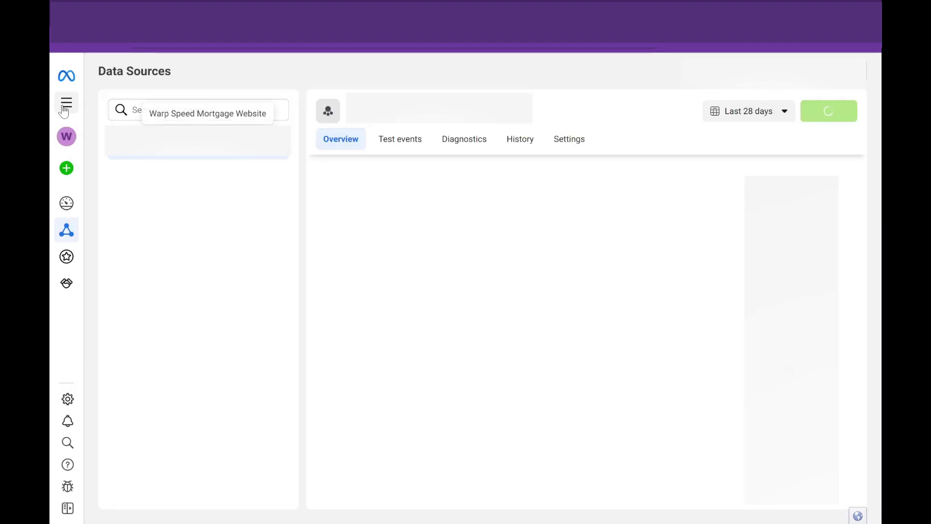
click(68, 108)
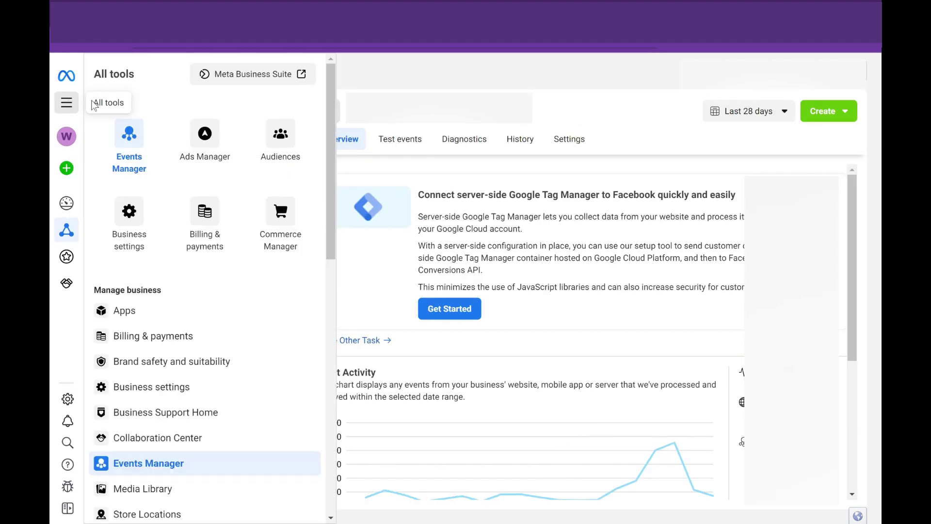
click(282, 139)
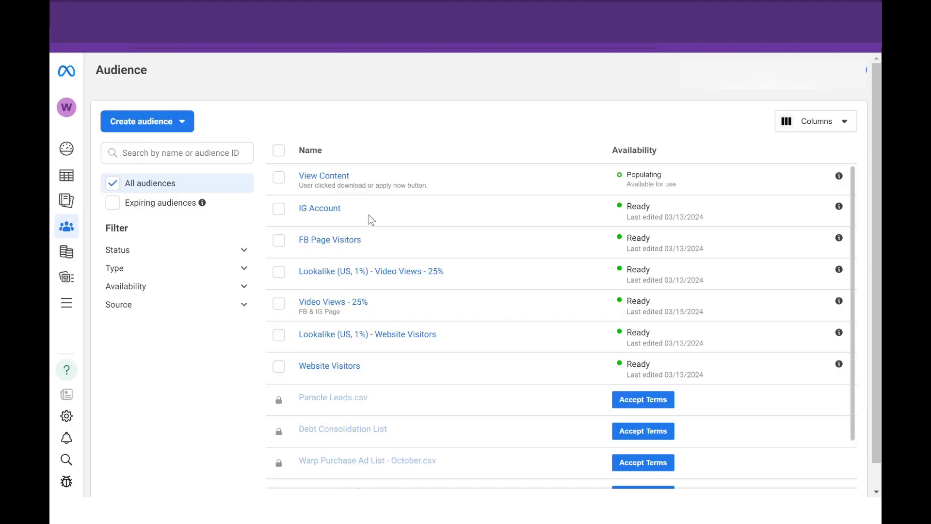
mouse_move(344, 183)
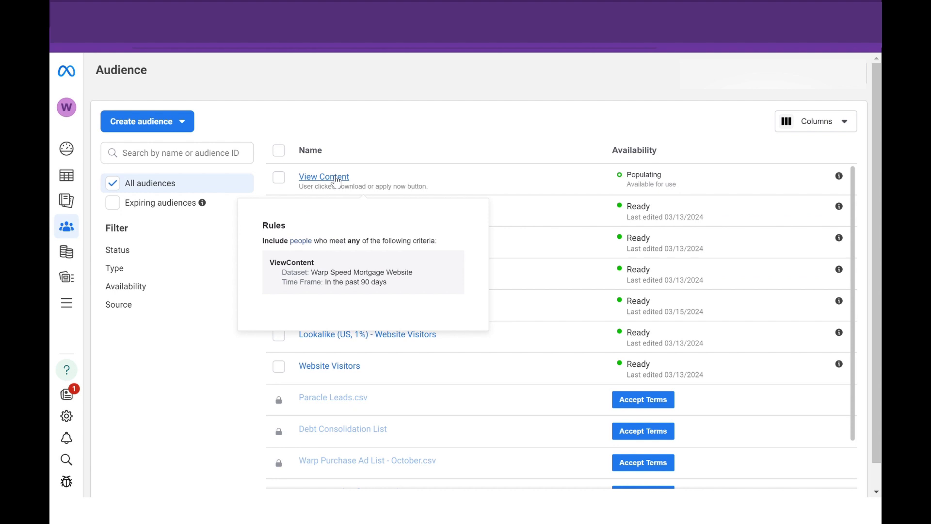